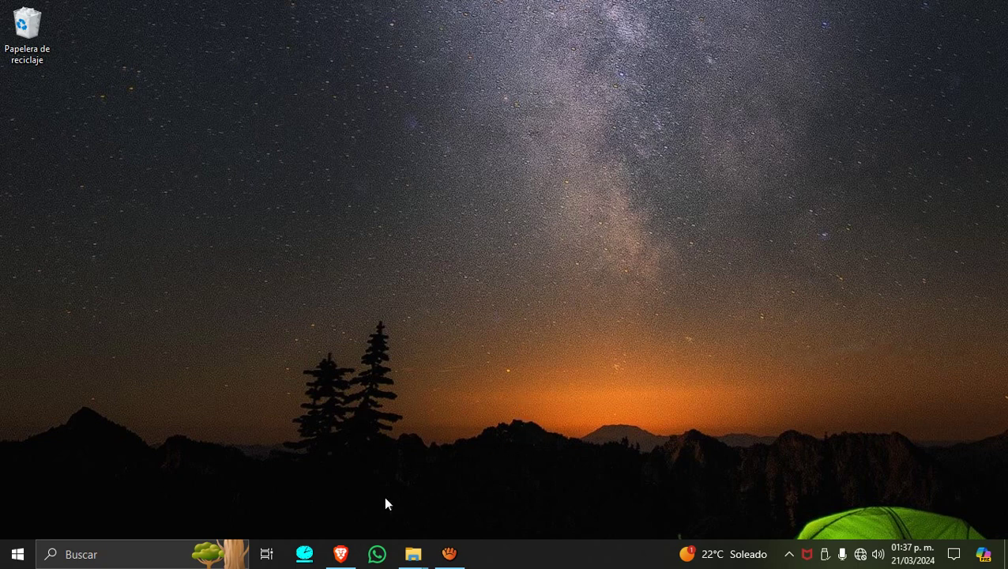
# Restore the minimized Brave window showing the airOS login page at 192.168.1.87.
pyautogui.click(340, 554)
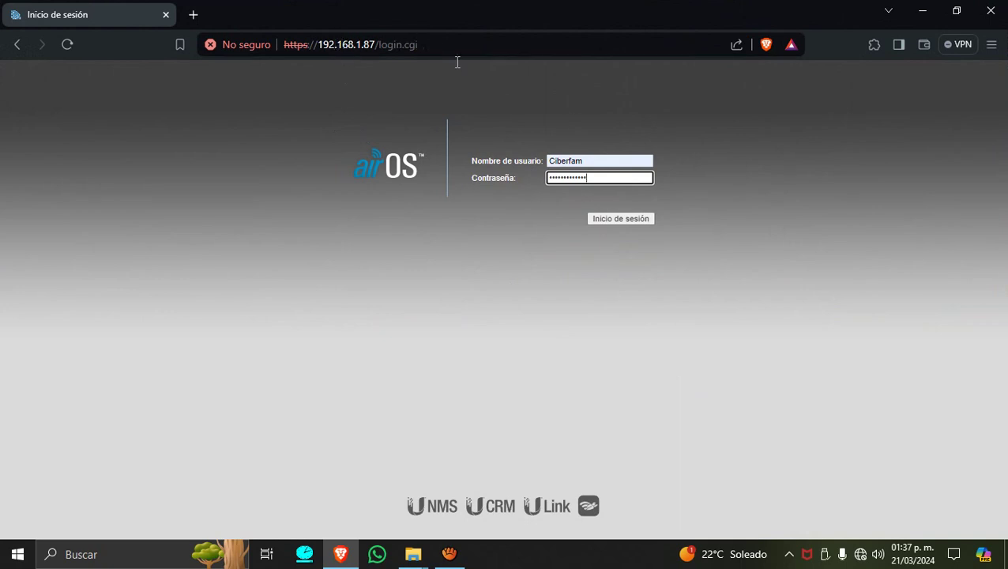
# Log in to the LiteBeam M5 at 192.168.1.87 with the pre-filled credentials.
pyautogui.click(630, 220)
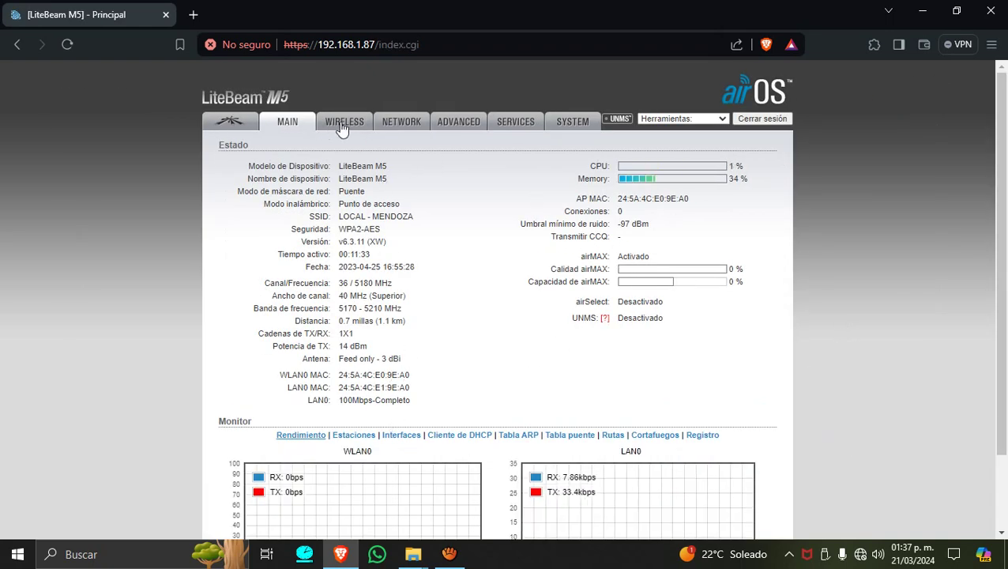
# On the System page, start 'Restablecer a los valores de fábrica' to factory-reset the device.
pyautogui.click(572, 124)
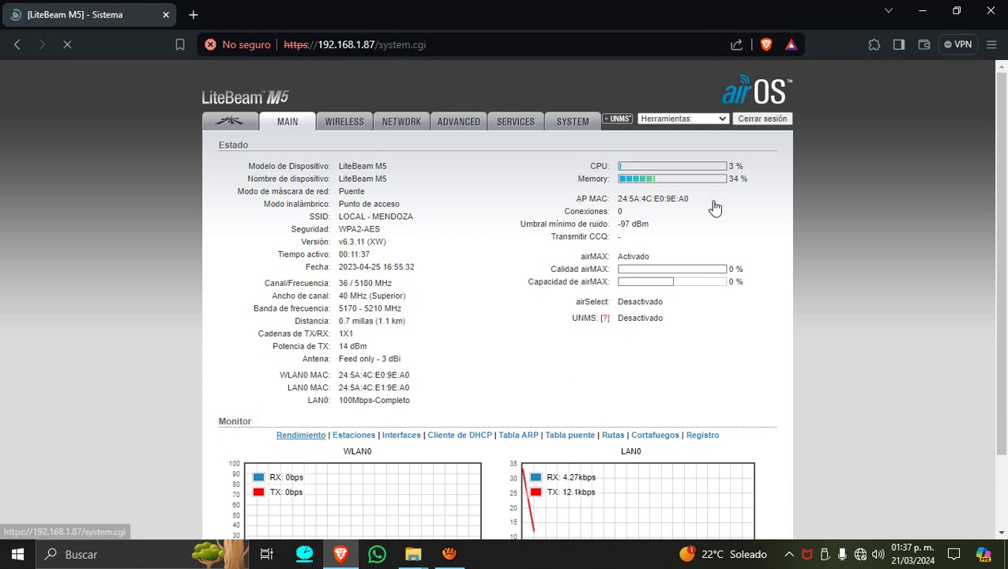
pyautogui.scroll(-1, 715, 282)
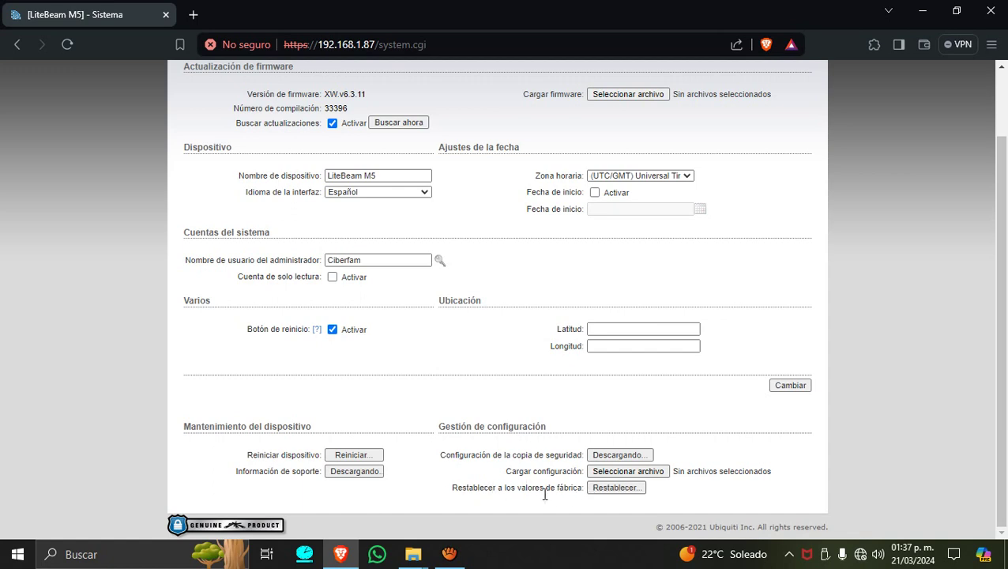
pyautogui.click(625, 487)
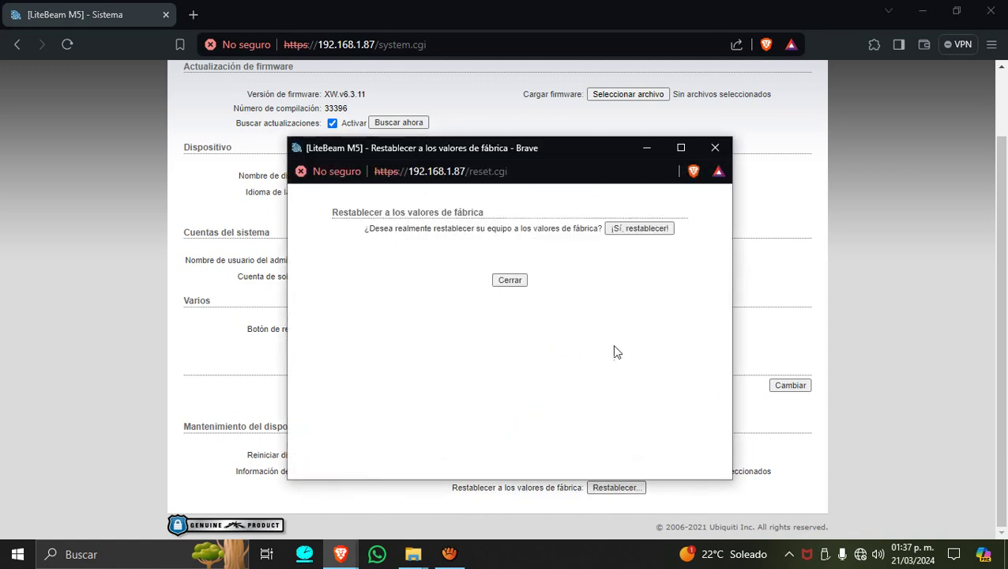
# Confirm '¡Sí, restablecer!' and dismiss the wifi security notification while the reset runs.
pyautogui.click(628, 231)
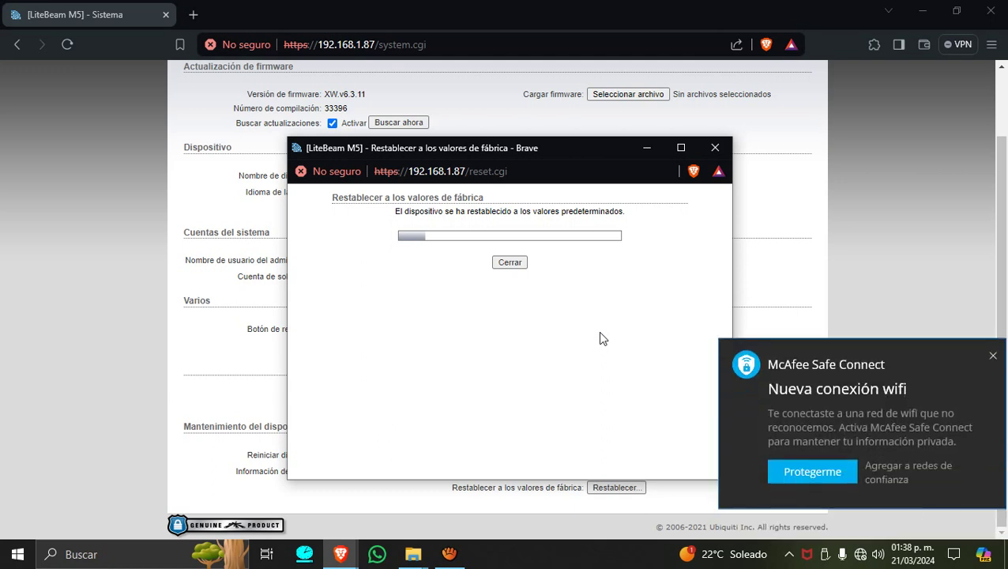
pyautogui.click(905, 469)
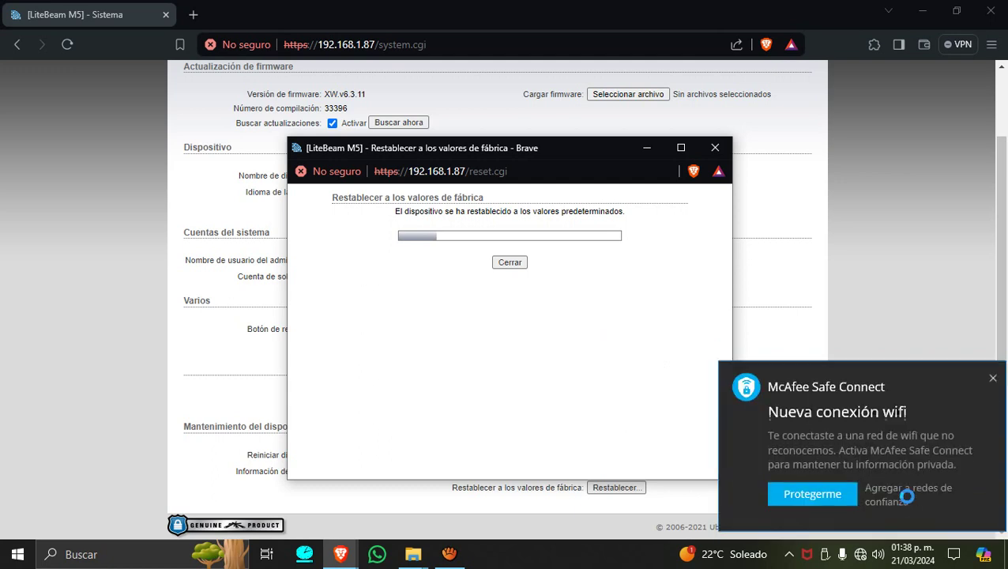
pyautogui.click(893, 474)
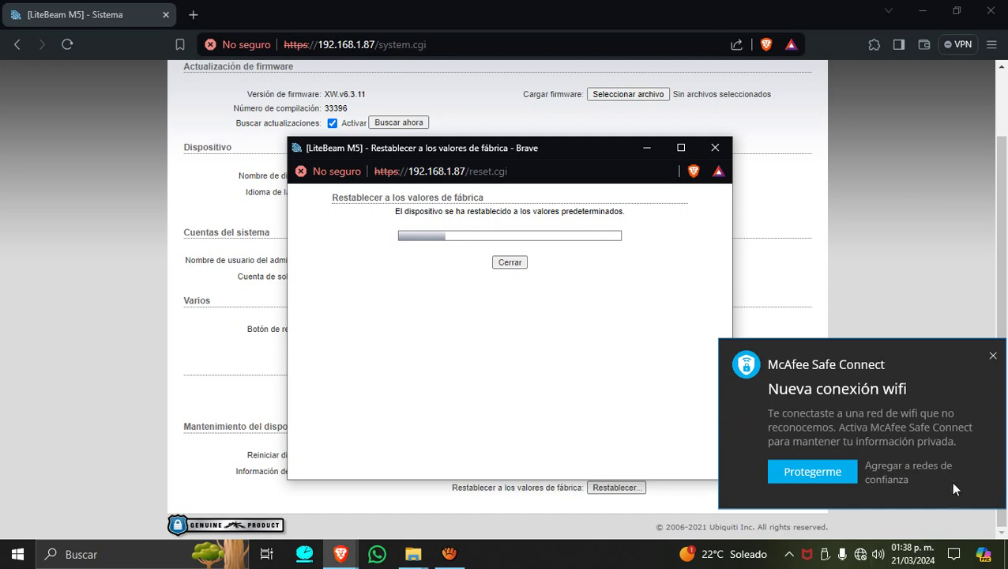
pyautogui.click(916, 471)
# Dismiss the McAfee notification and wait until 192.168.1.87 times out.
pyautogui.click(882, 468)
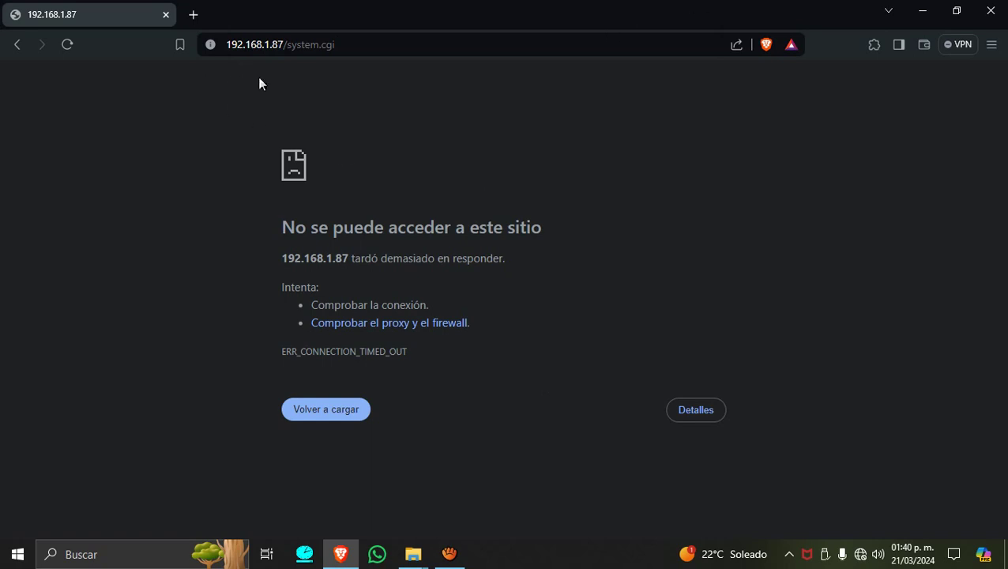
# Browse to the device's default address 192.168.1.20.
pyautogui.click(365, 48)
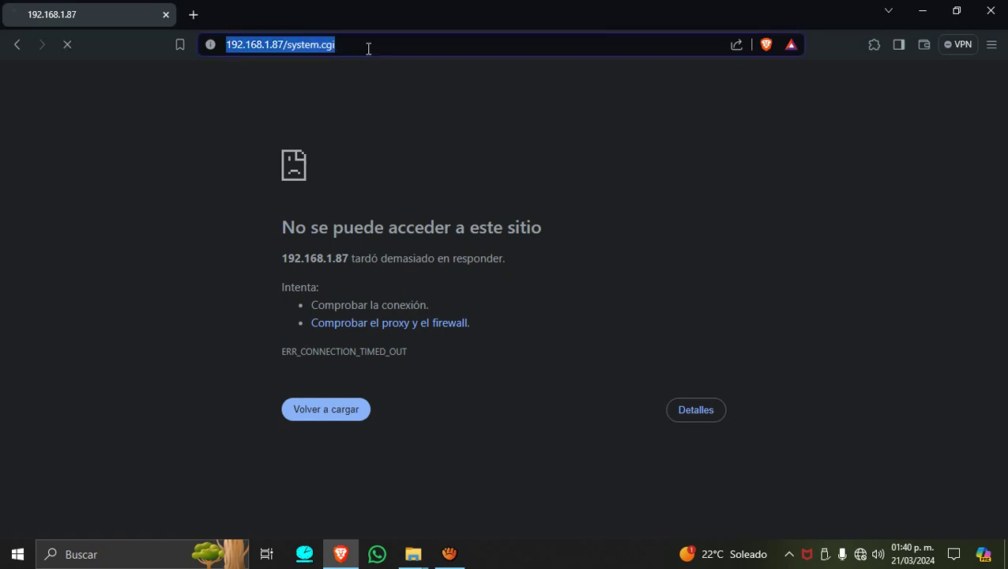
pyautogui.write('firmware')
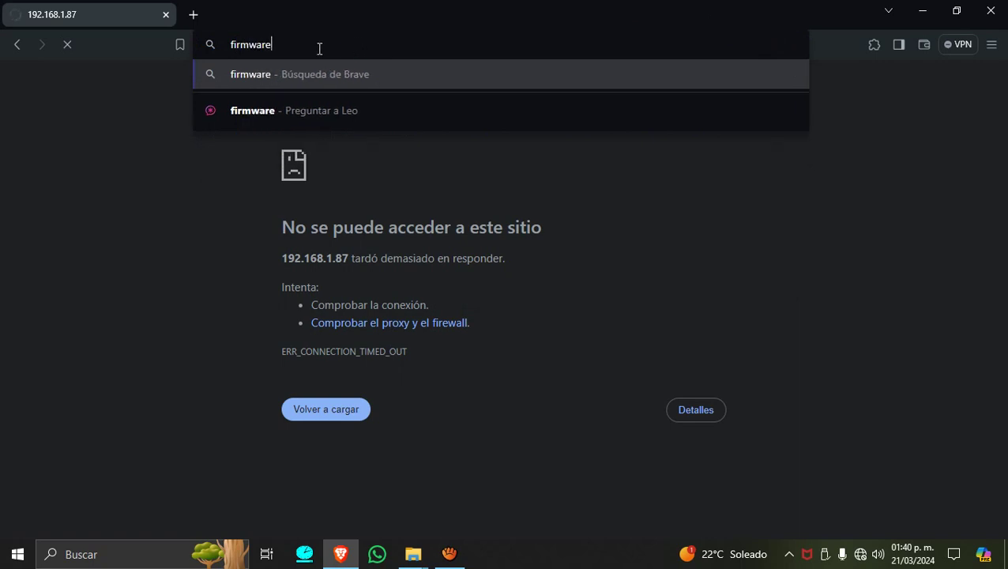
pyautogui.press('Escape')
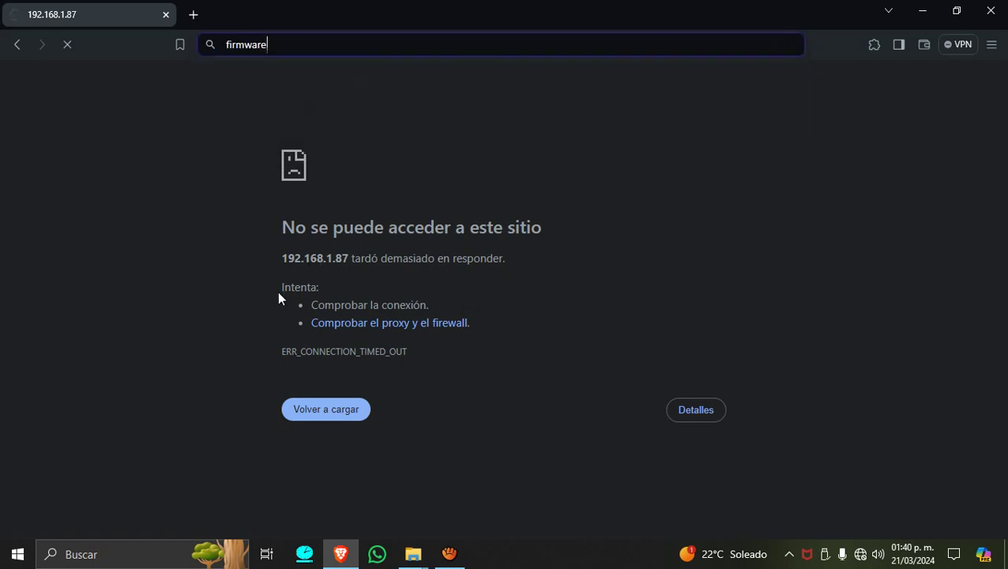
pyautogui.moveTo(356, 36); pyautogui.dragTo(141, 63)
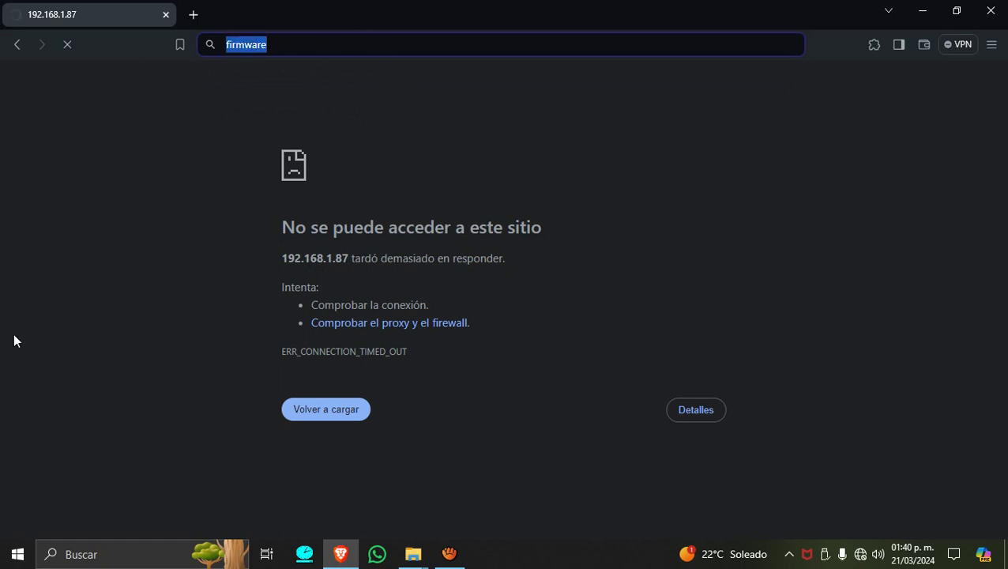
pyautogui.write('192')
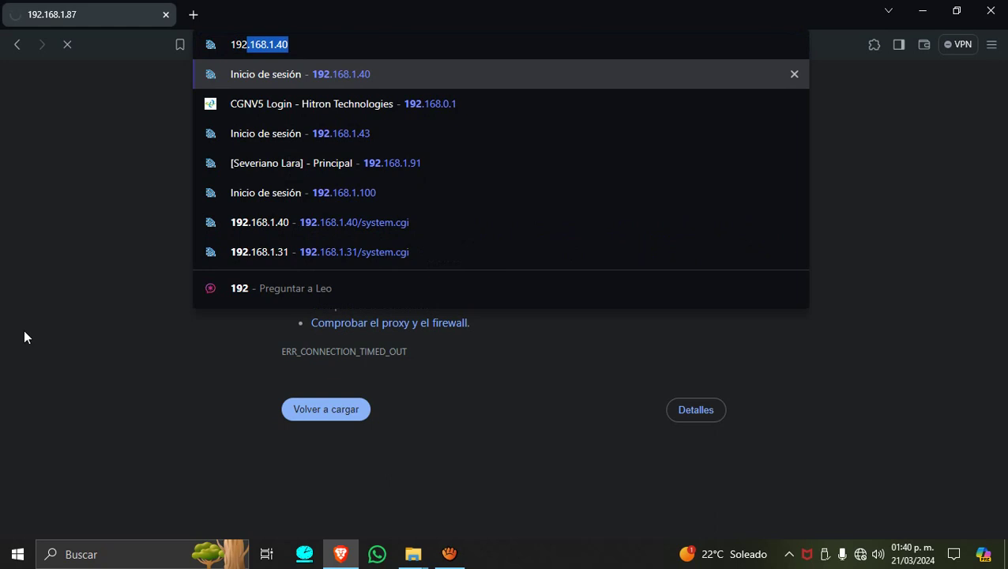
pyautogui.press('Right')
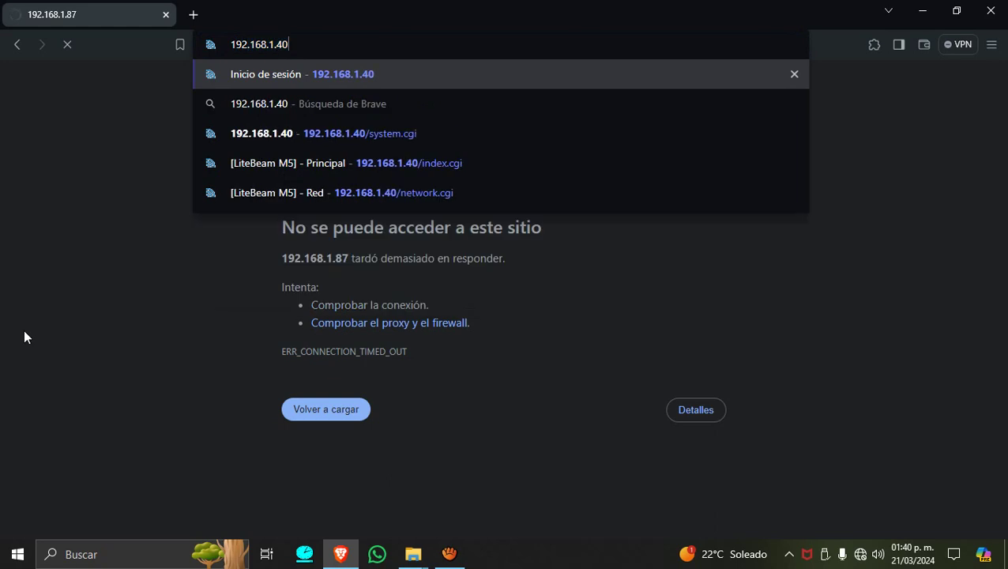
pyautogui.press('BackSpace')
pyautogui.press('BackSpace')
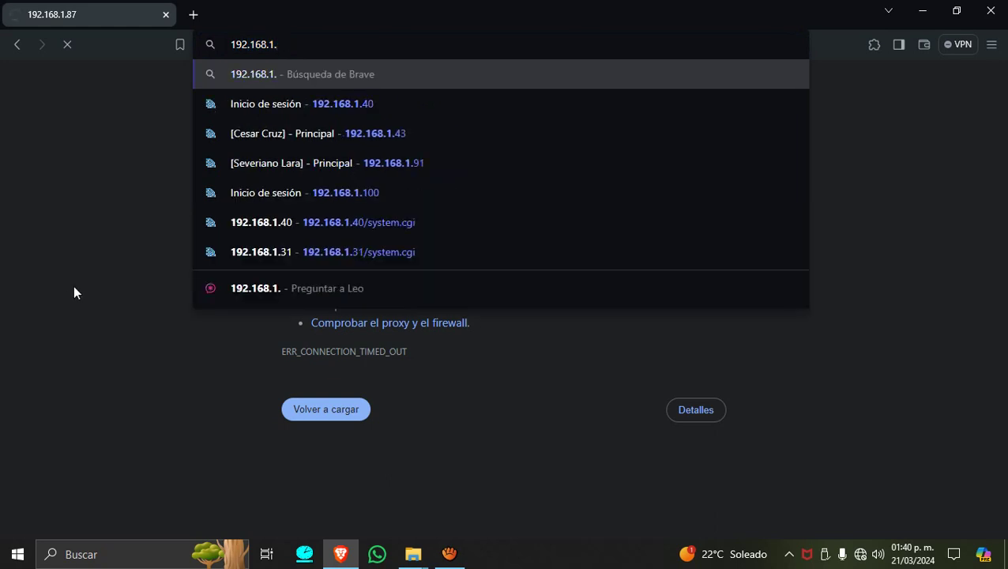
pyautogui.write('20')
pyautogui.press('Return')
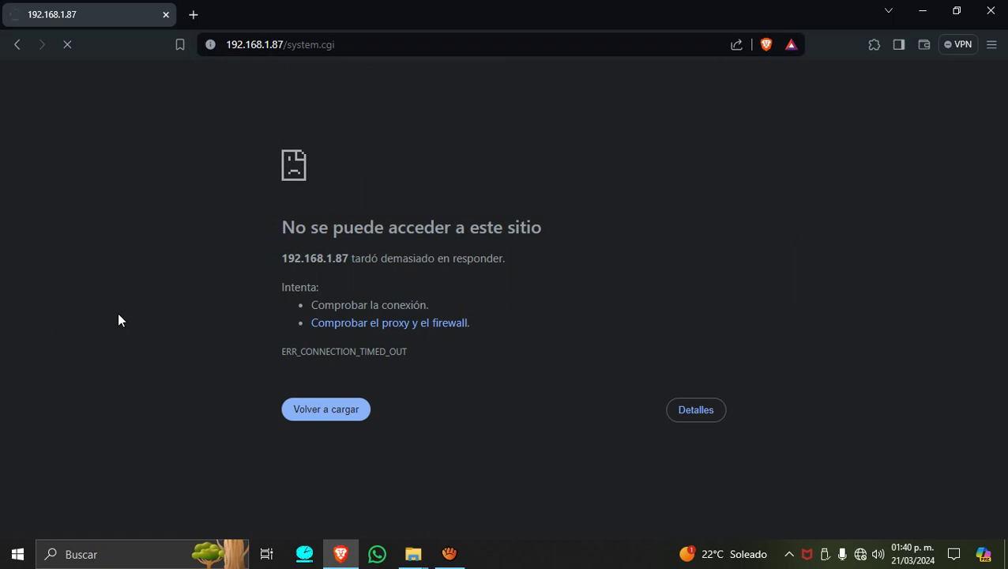
# Bypass the certificate warning and continue to 192.168.1.20 (not secure).
pyautogui.click(363, 357)
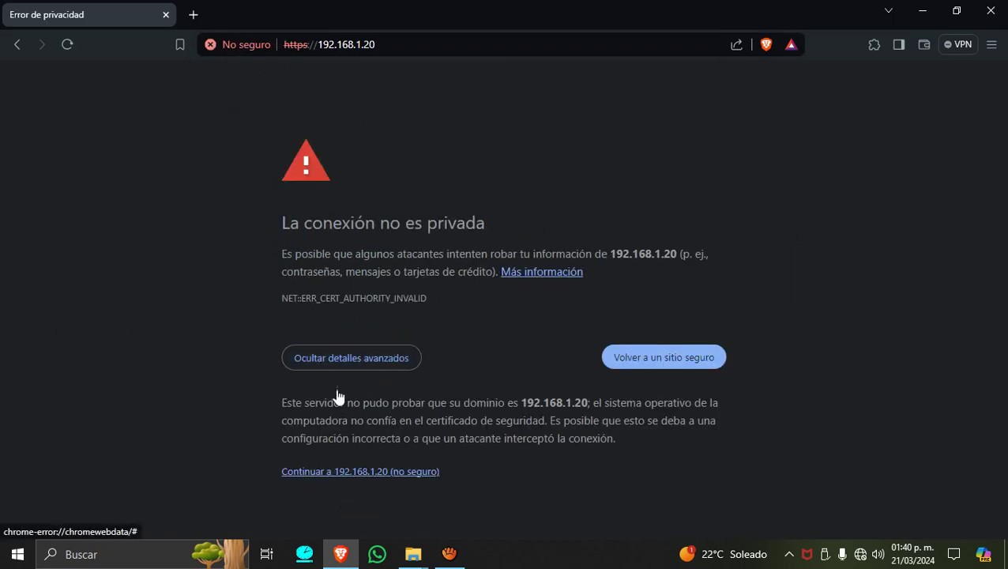
pyautogui.click(338, 363)
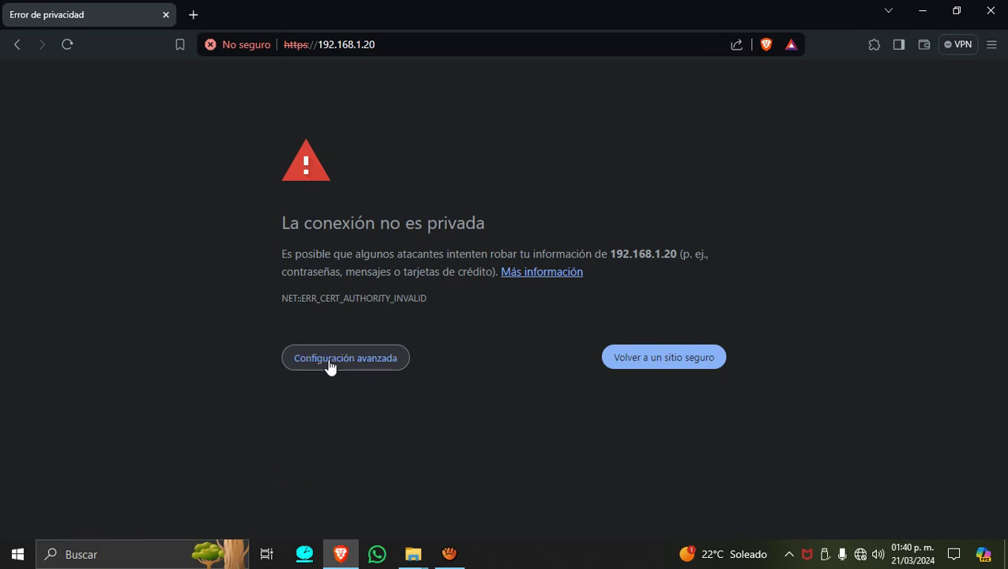
pyautogui.click(379, 368)
pyautogui.click(371, 472)
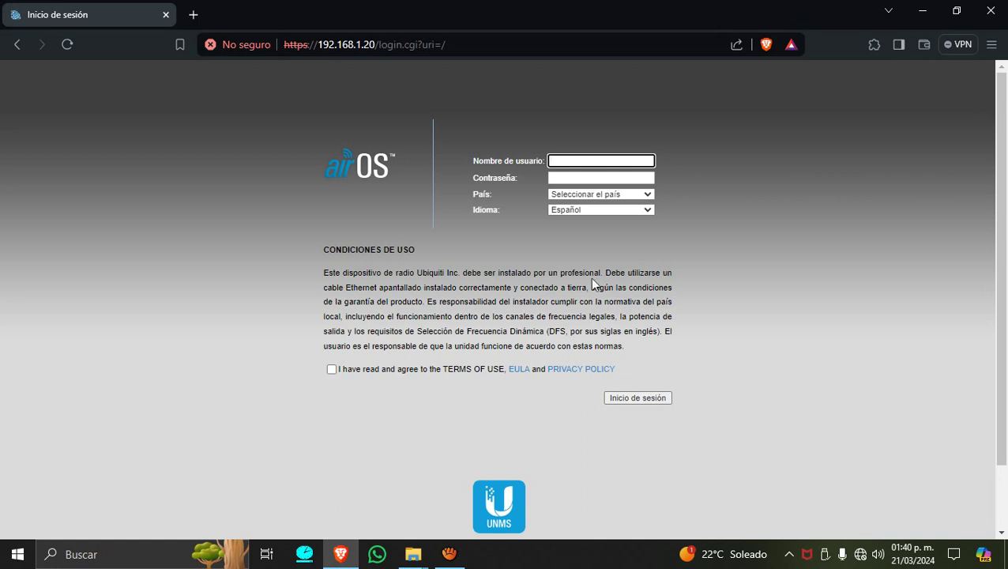
# Accept the terms, enter the default credentials, set country to Mexico and log in.
pyautogui.click(332, 369)
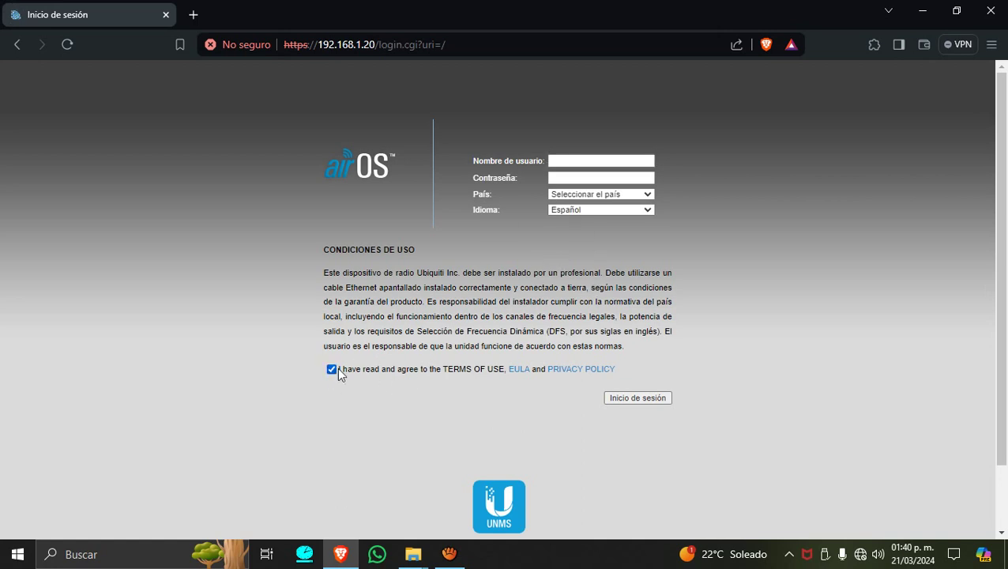
pyautogui.click(632, 161)
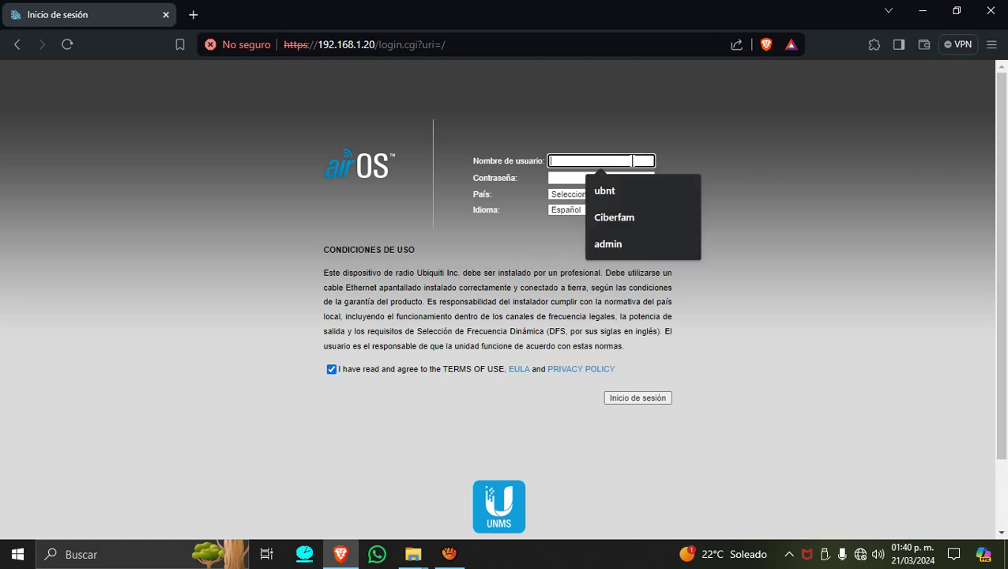
pyautogui.click(604, 191)
pyautogui.click(583, 178)
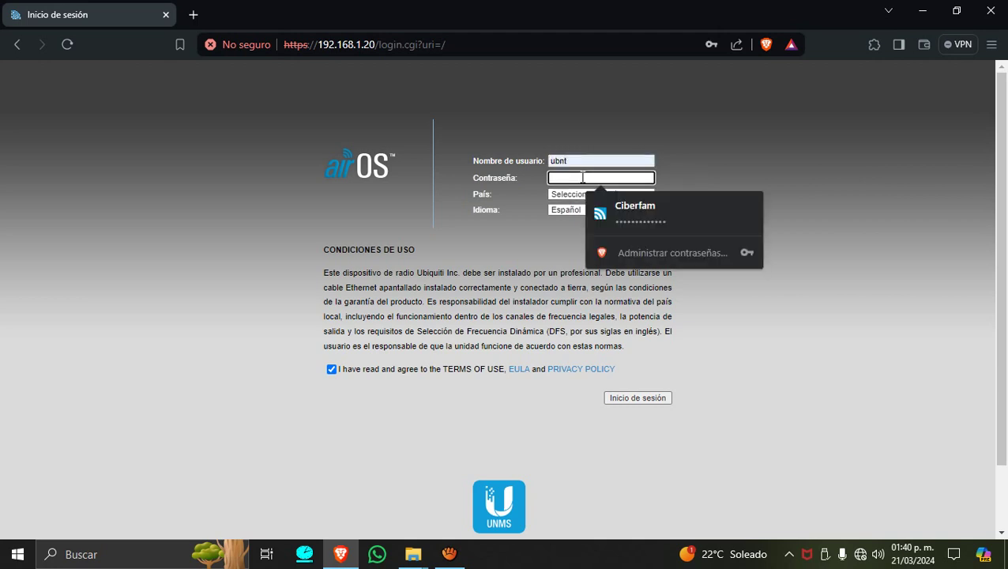
pyautogui.write('ub')
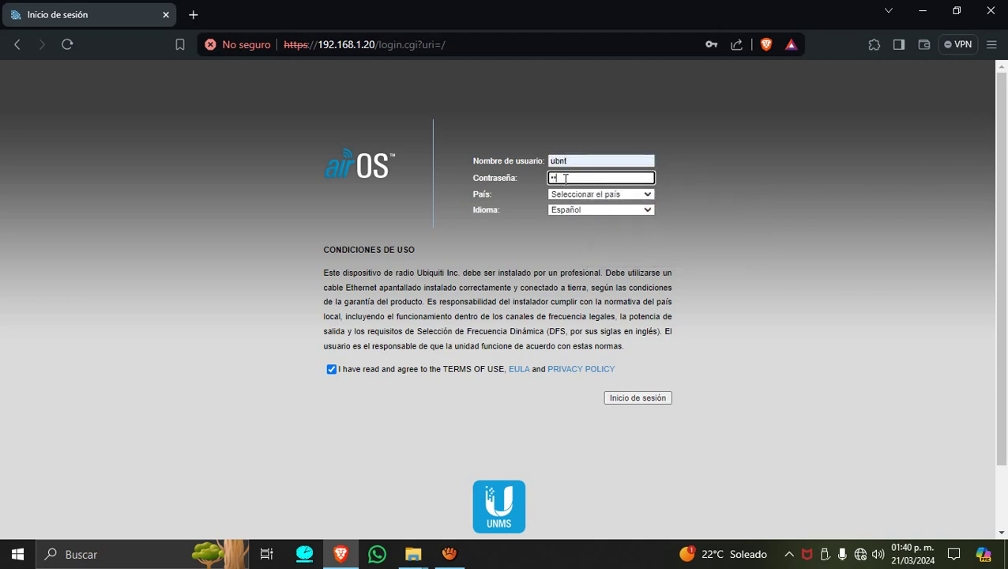
pyautogui.write('nt')
pyautogui.click(598, 194)
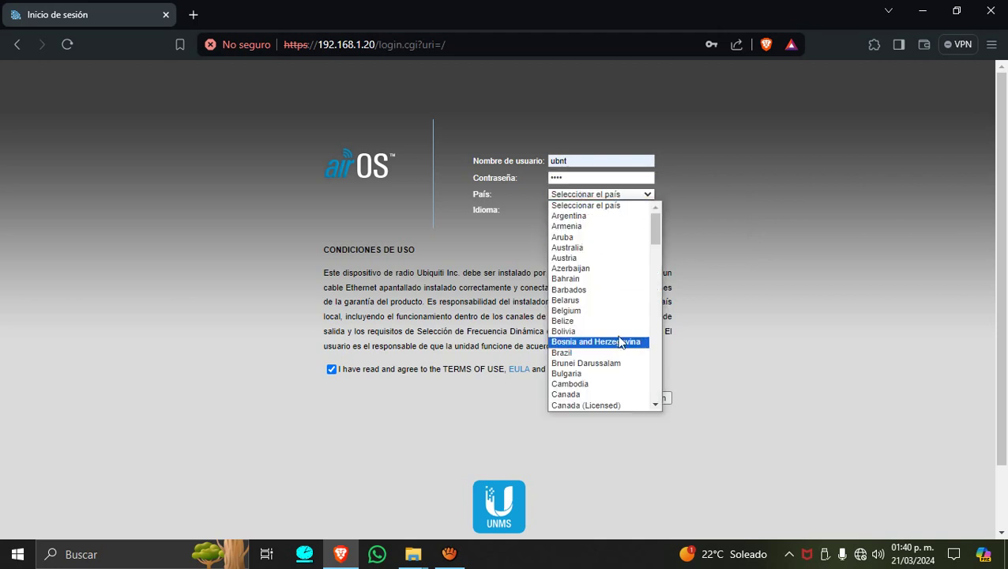
pyautogui.moveTo(655, 237); pyautogui.dragTo(654, 333)
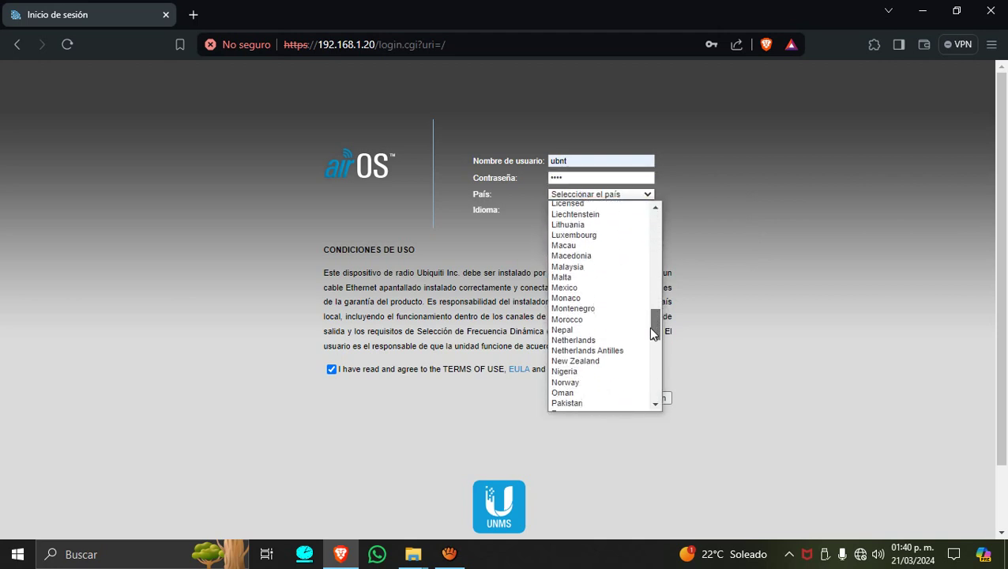
pyautogui.click(588, 289)
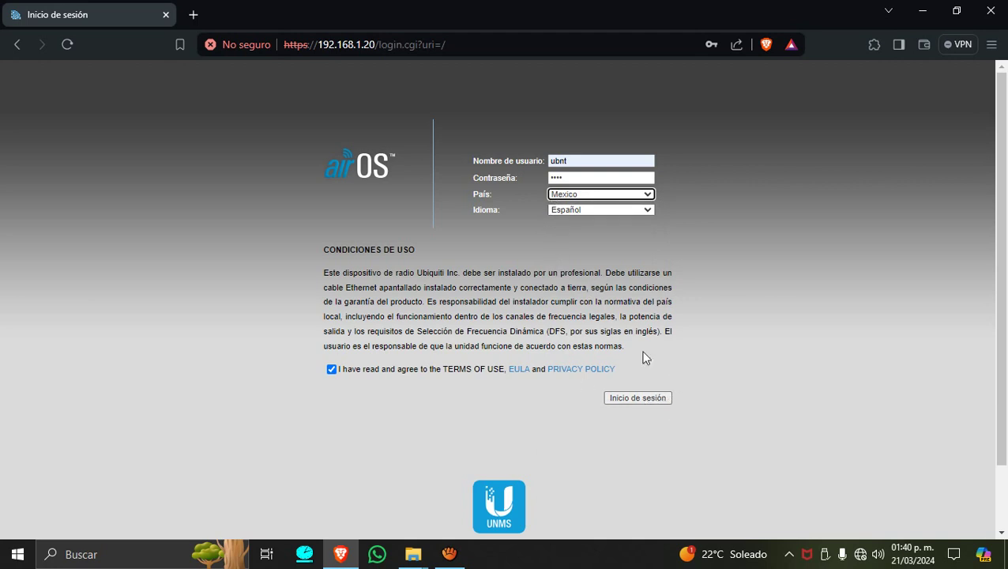
pyautogui.click(648, 397)
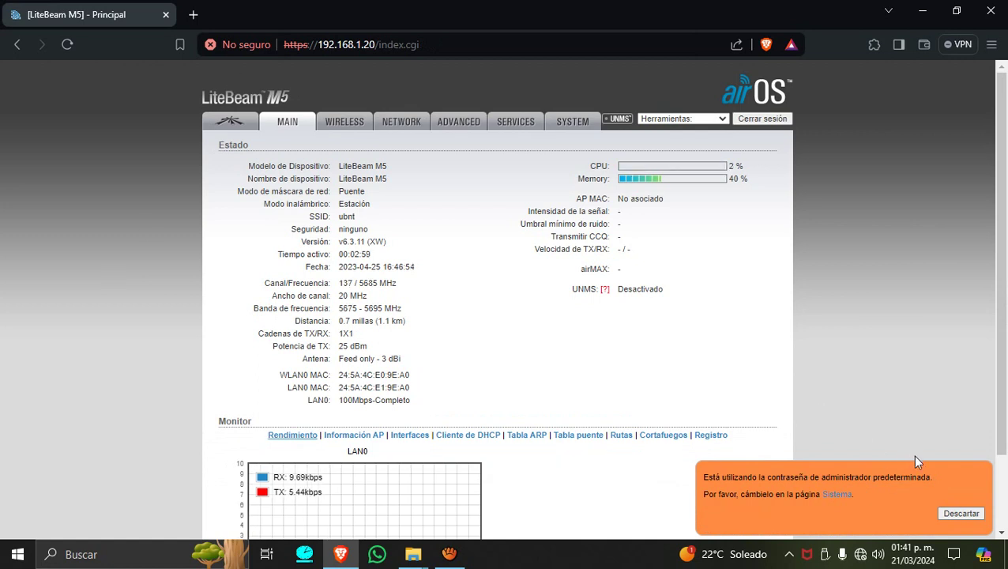
# Dismiss the default-password warning, view the Wireless settings, then log out.
pyautogui.click(961, 514)
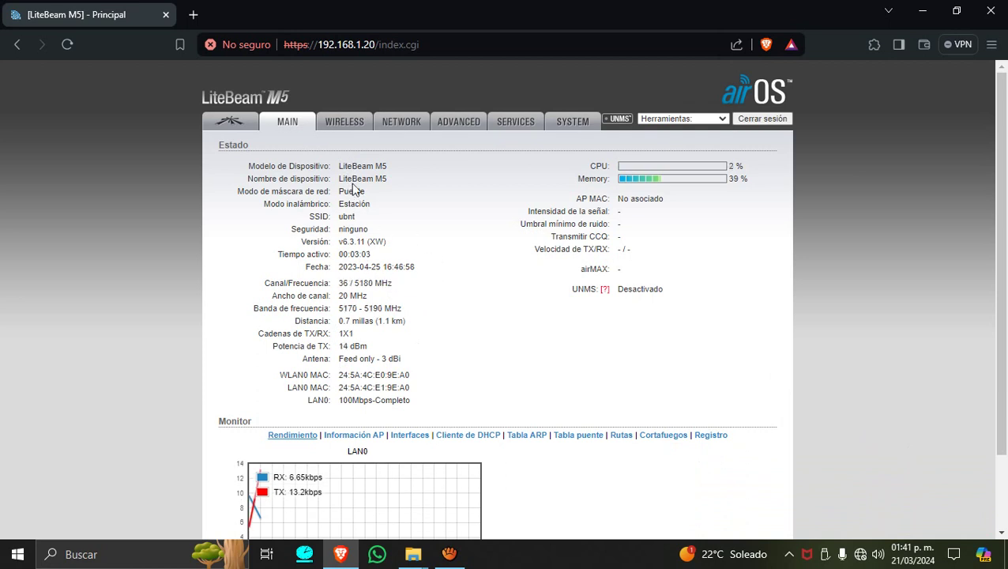
pyautogui.click(340, 122)
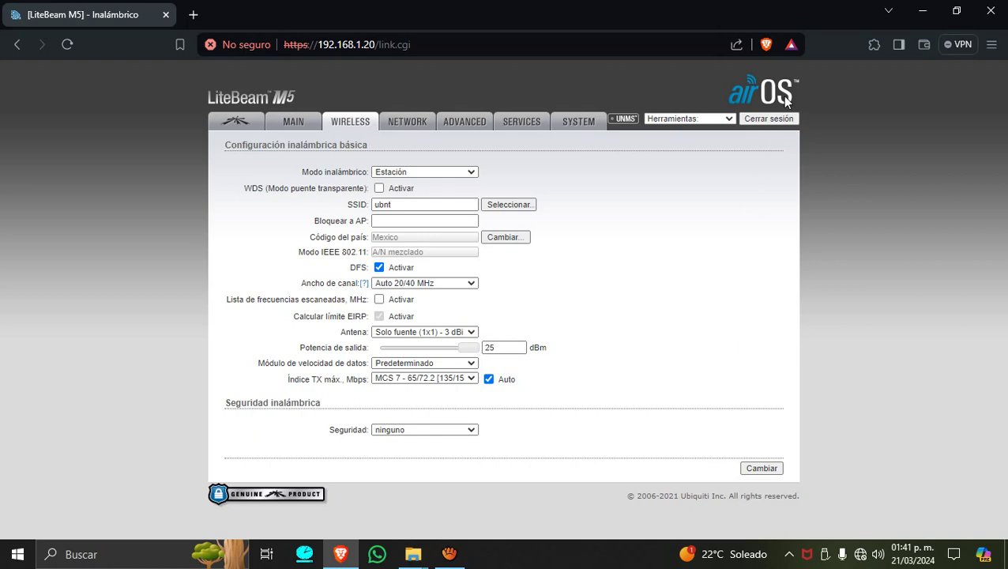
pyautogui.click(747, 118)
pyautogui.click(449, 554)
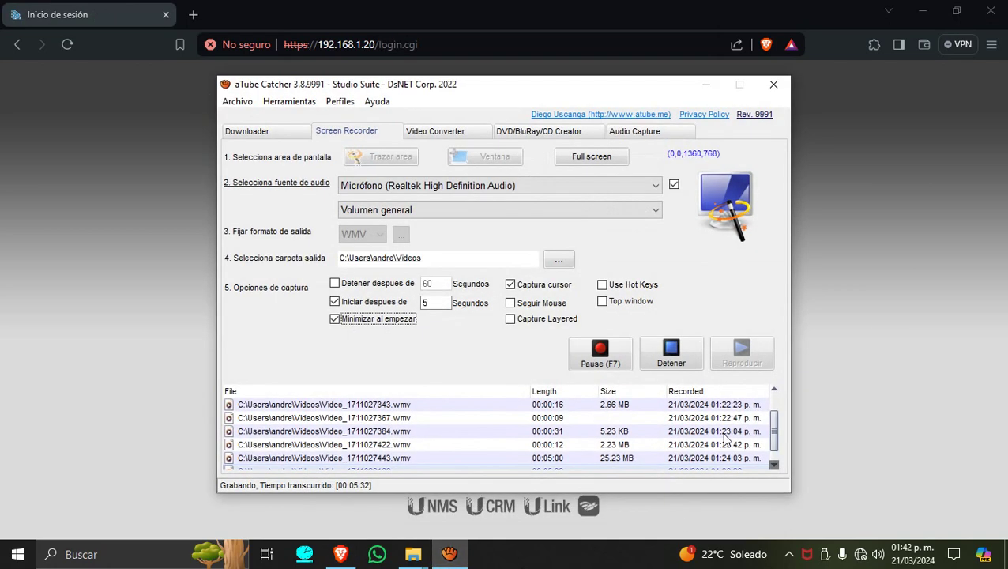